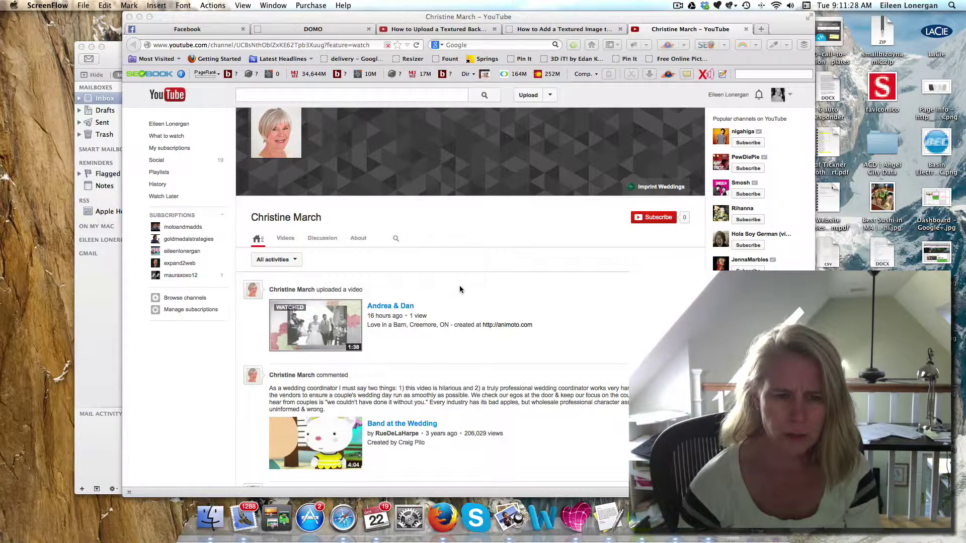
scroll(461, 291, down, 1)
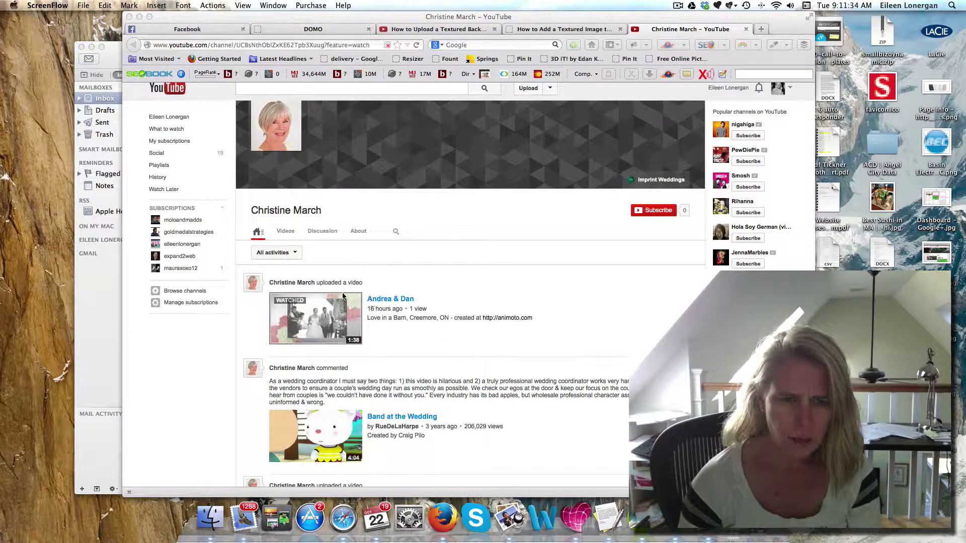
scroll(318, 306, down, 2)
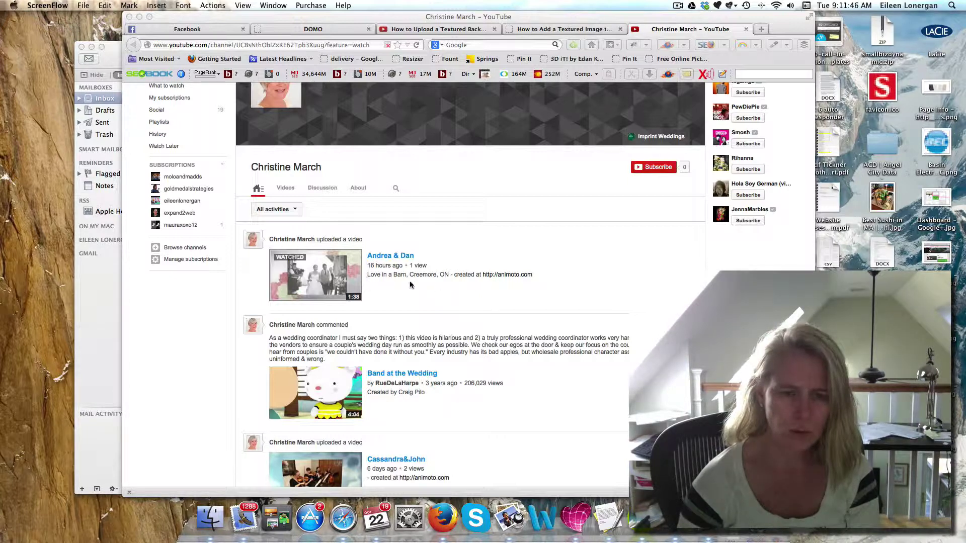
scroll(410, 283, up, 2)
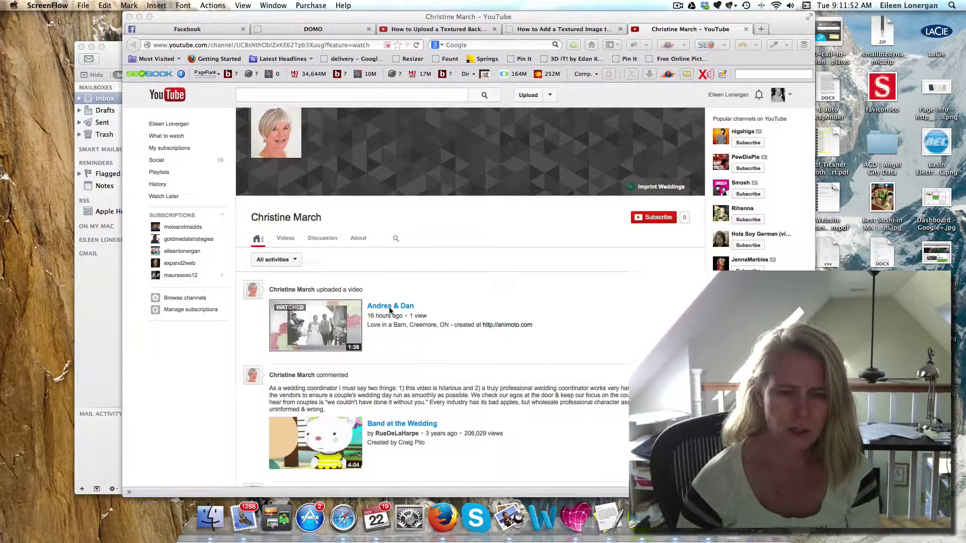
scroll(398, 307, down, 1)
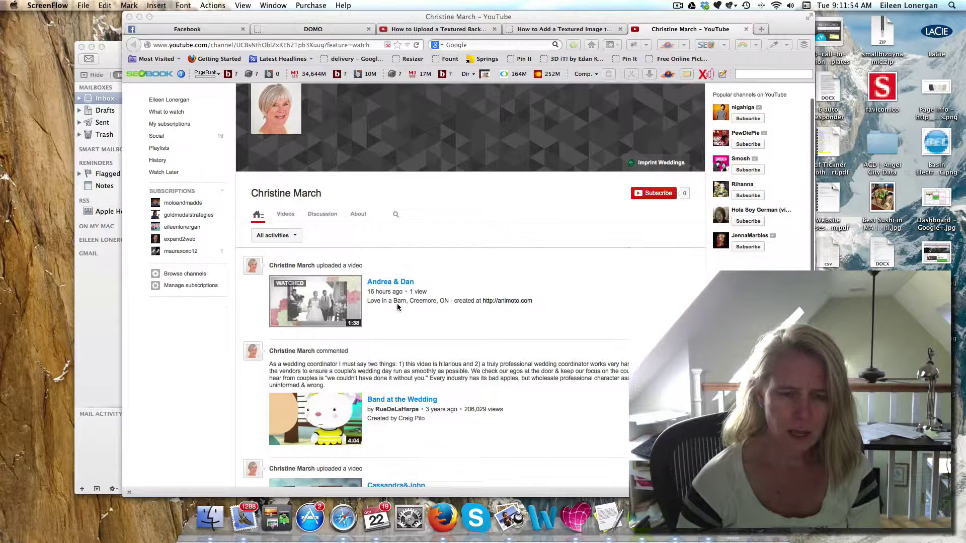
scroll(398, 307, down, 4)
scroll(398, 306, down, 1)
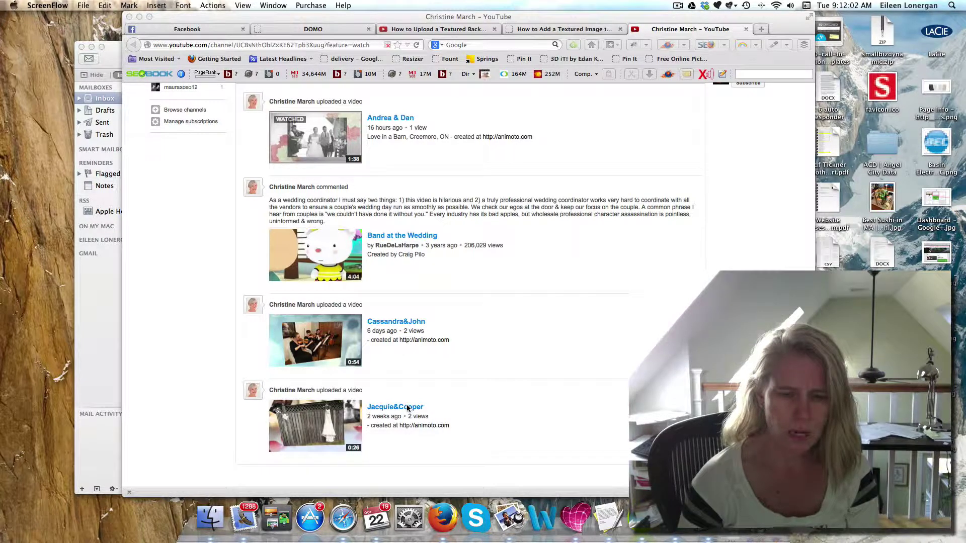
scroll(407, 405, up, 2)
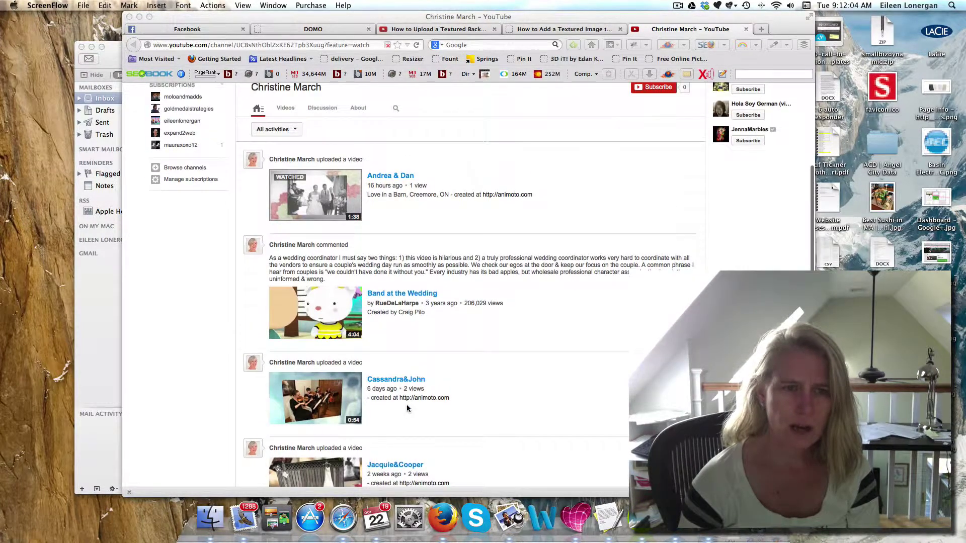
scroll(407, 404, up, 3)
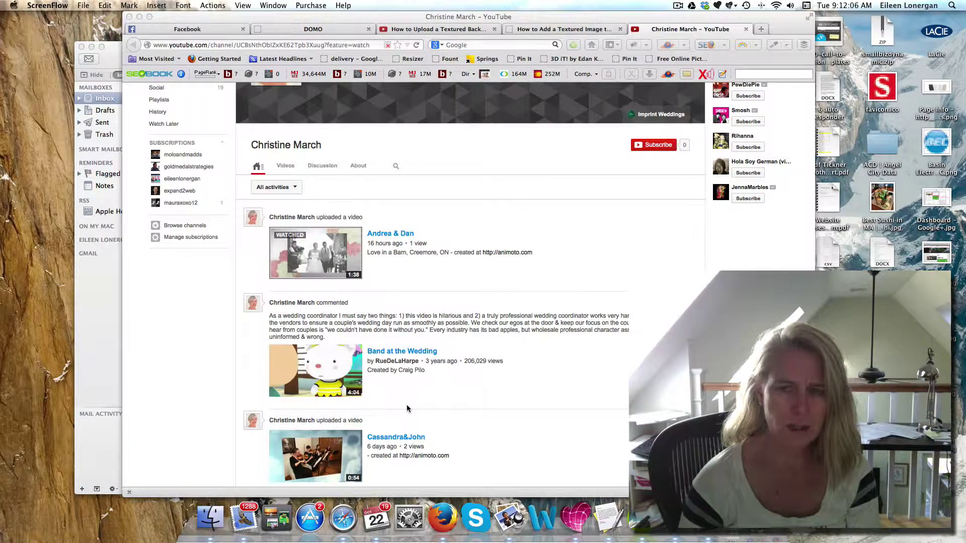
scroll(407, 408, up, 1)
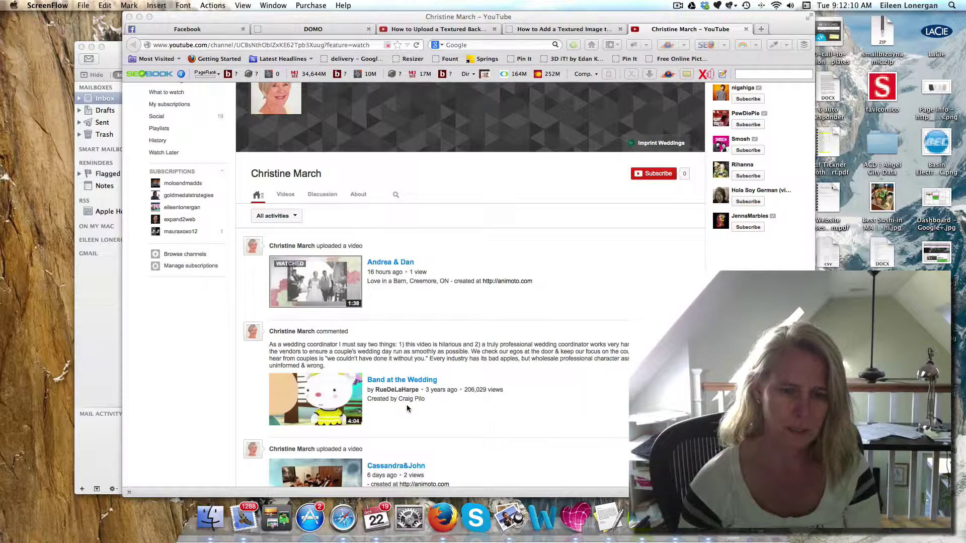
- Bring Firefox forward on the textured background video tab and place the cursor in its title
click(420, 301)
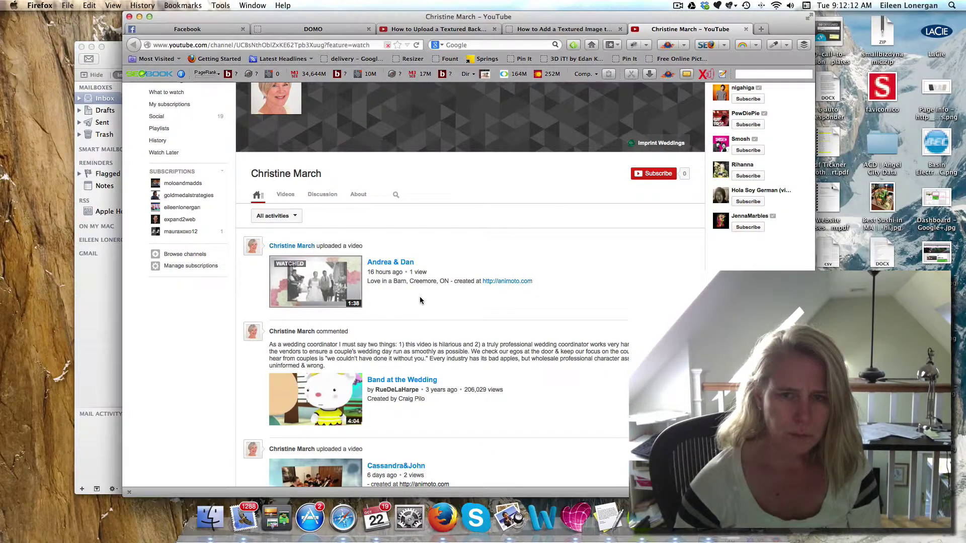
click(474, 30)
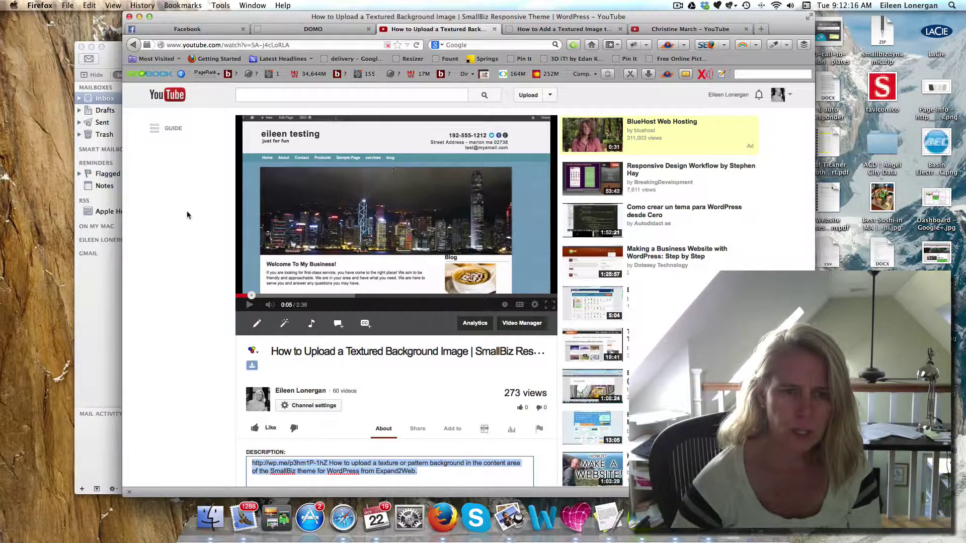
scroll(187, 215, down, 3)
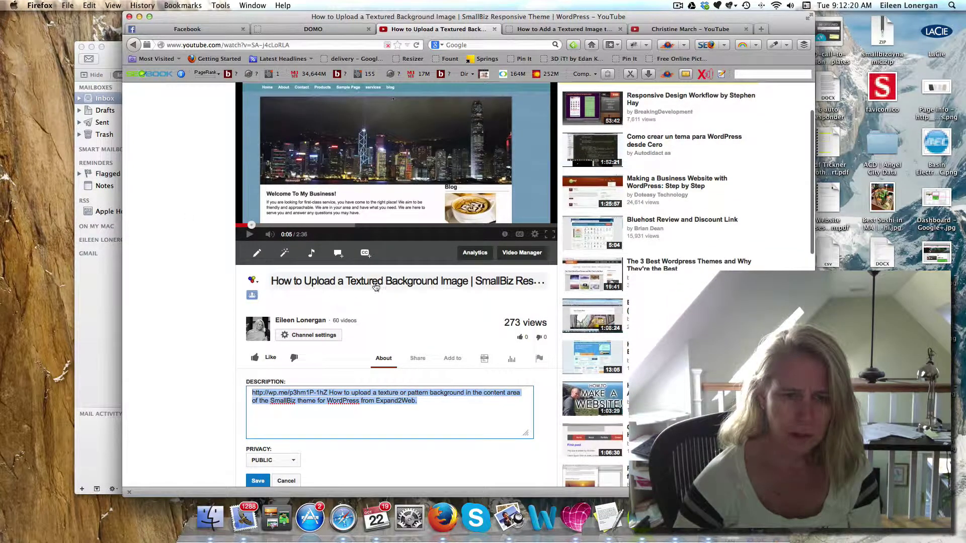
scroll(441, 290, up, 1)
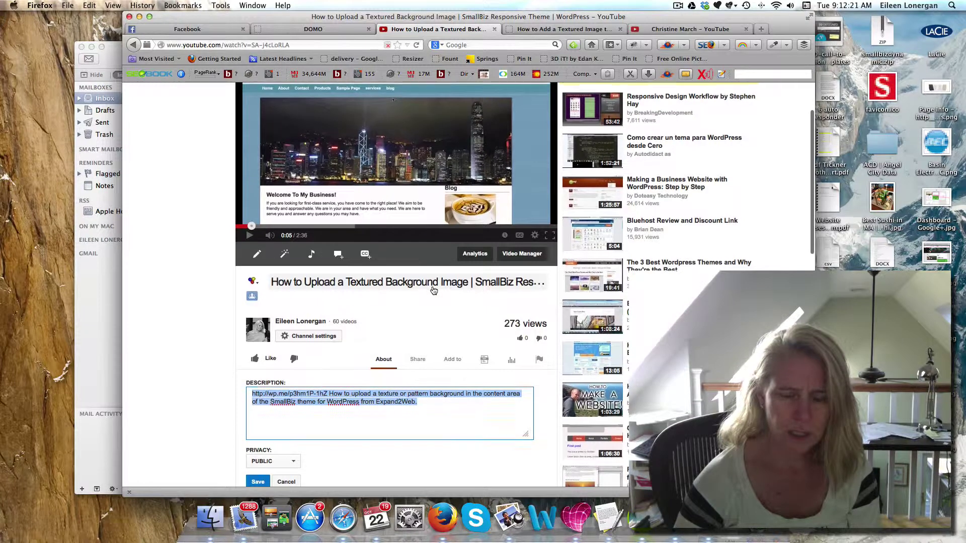
click(477, 285)
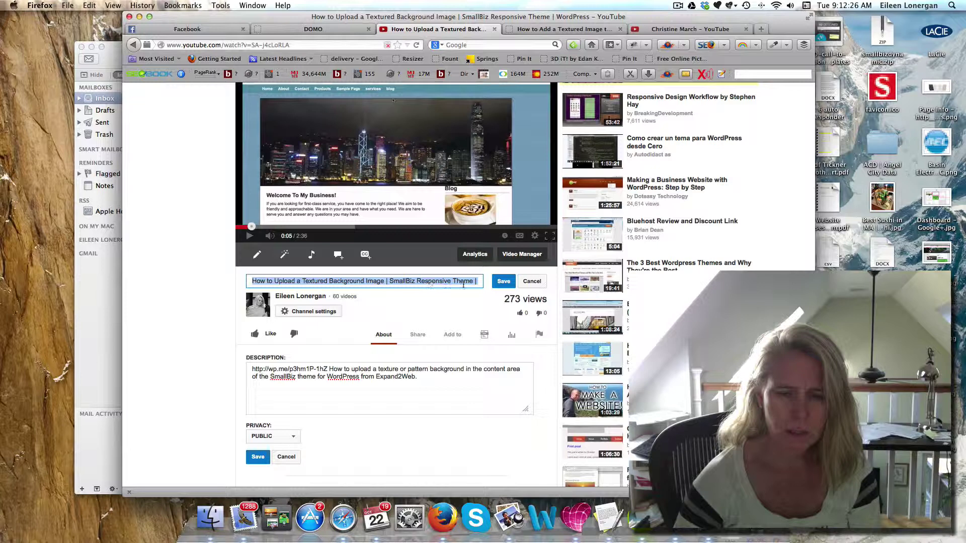
drag(465, 283, 472, 281)
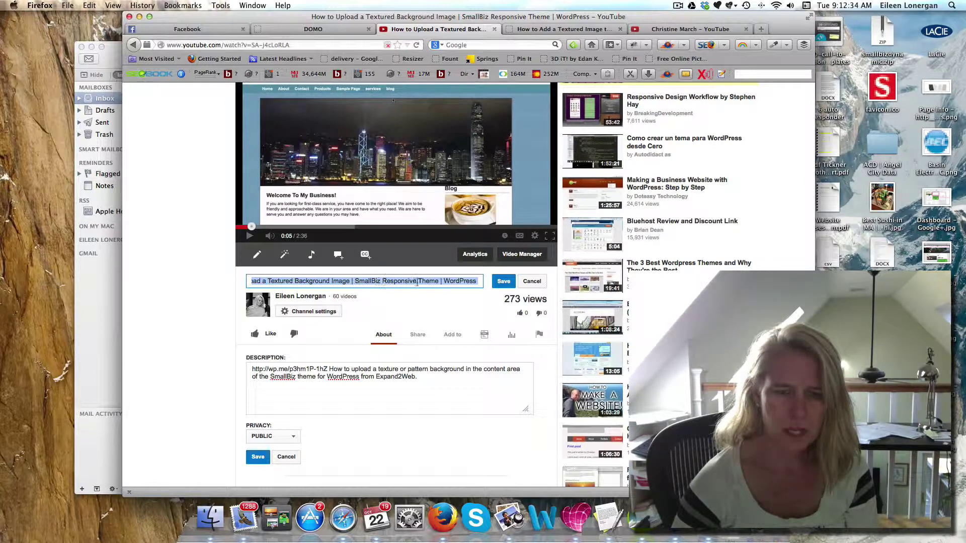
triple_click(366, 281)
drag(366, 281, 318, 282)
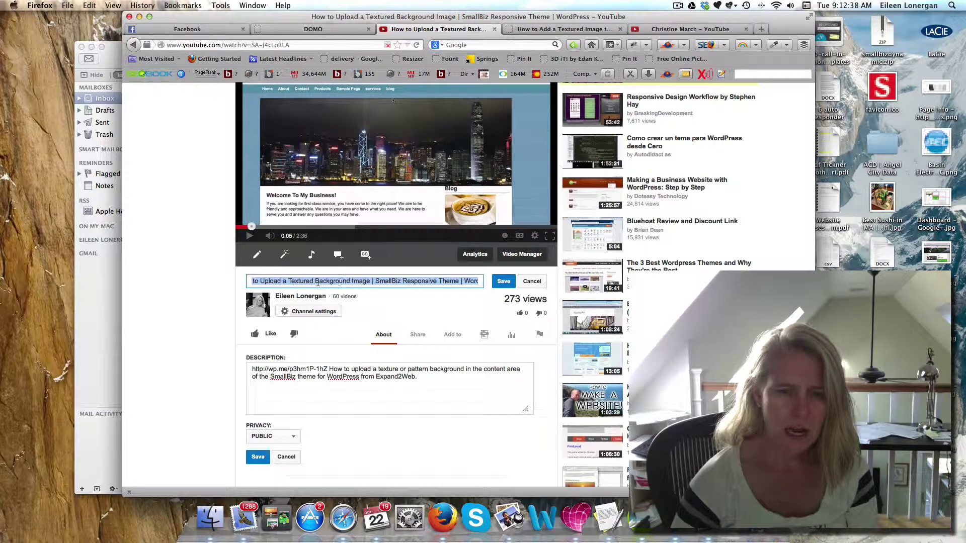
triple_click(304, 280)
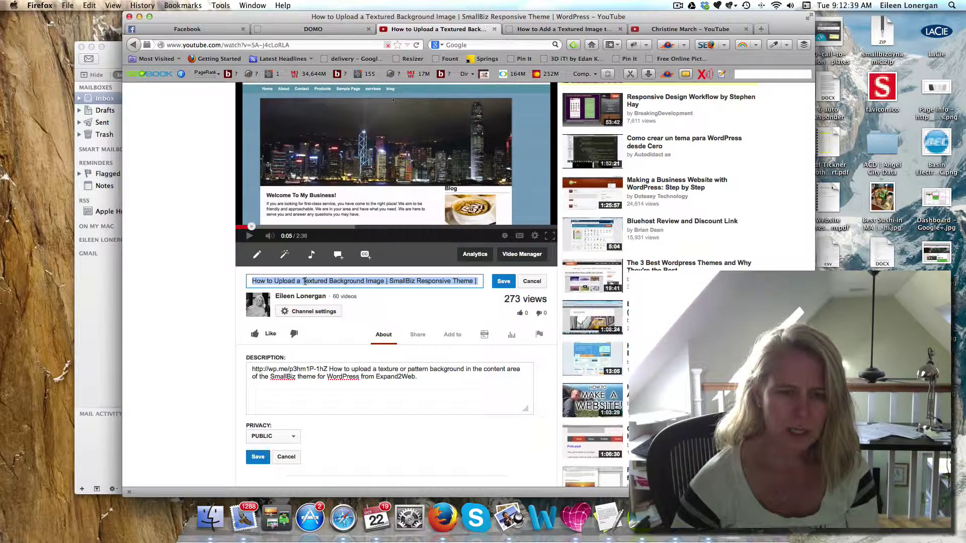
click(414, 296)
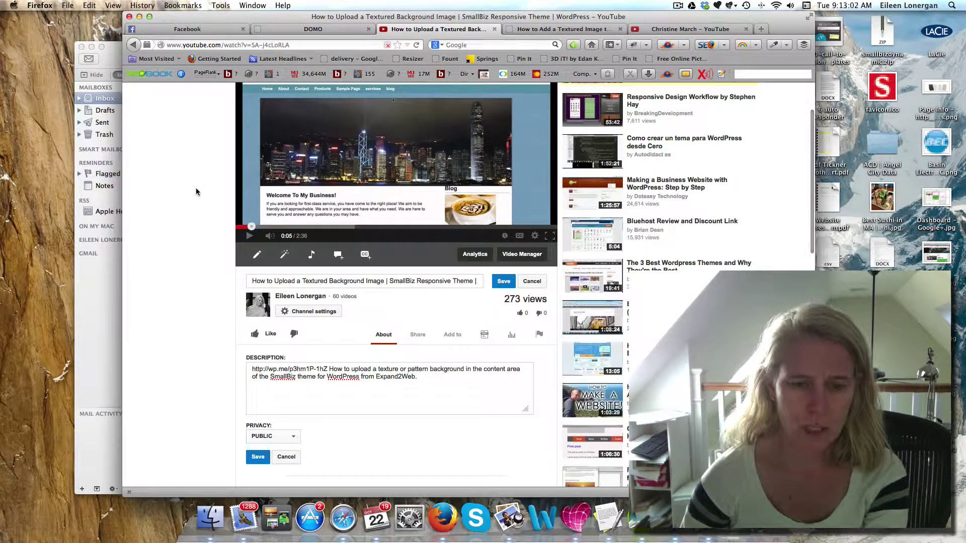
scroll(196, 190, down, 3)
scroll(195, 191, down, 1)
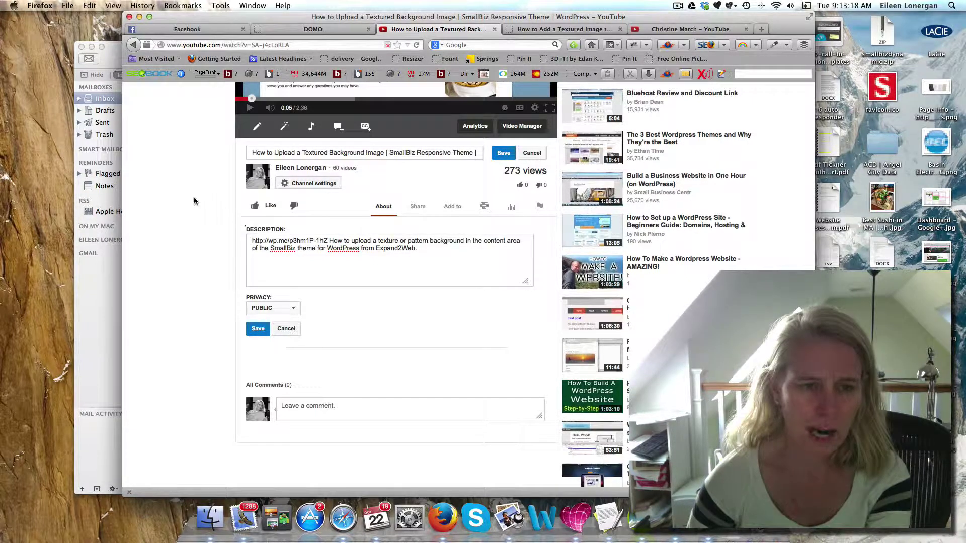
scroll(330, 235, up, 3)
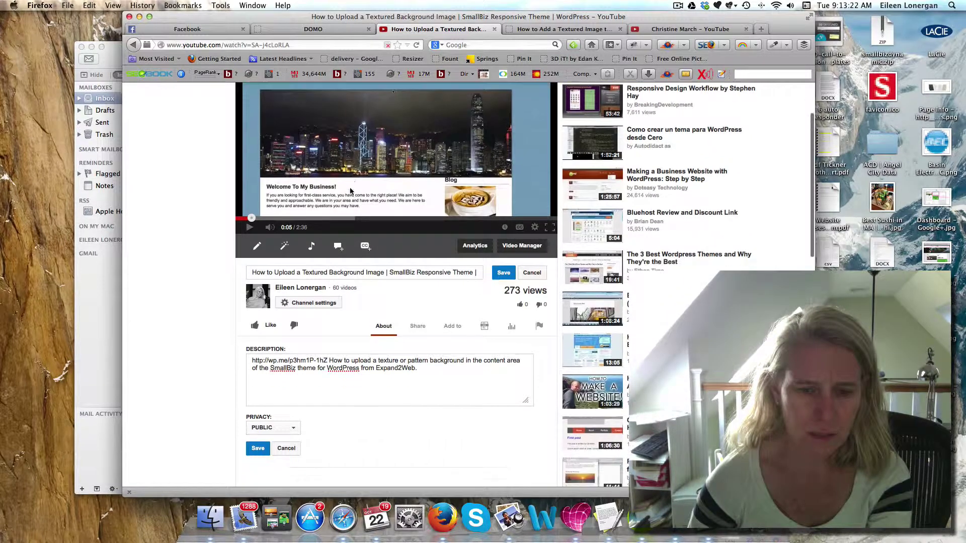
scroll(350, 191, down, 2)
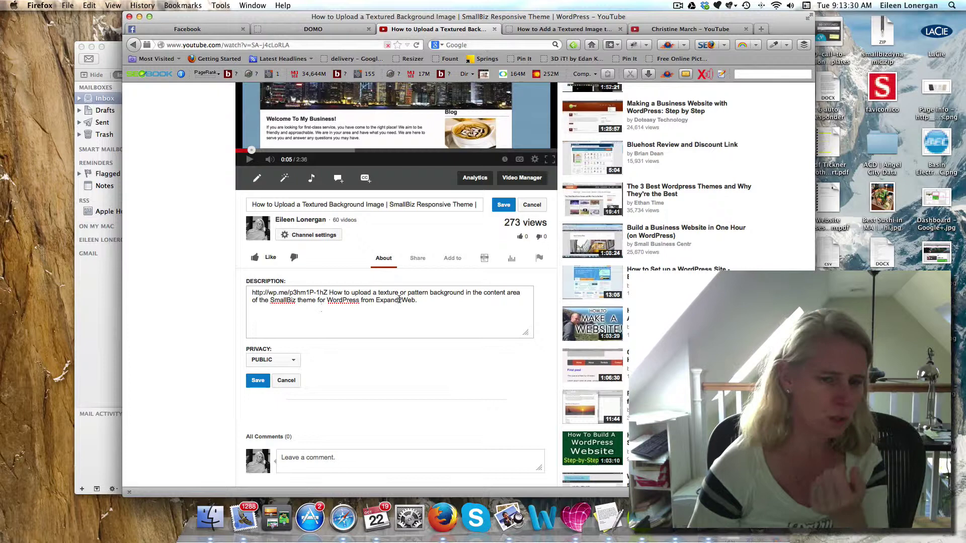
scroll(411, 287, down, 1)
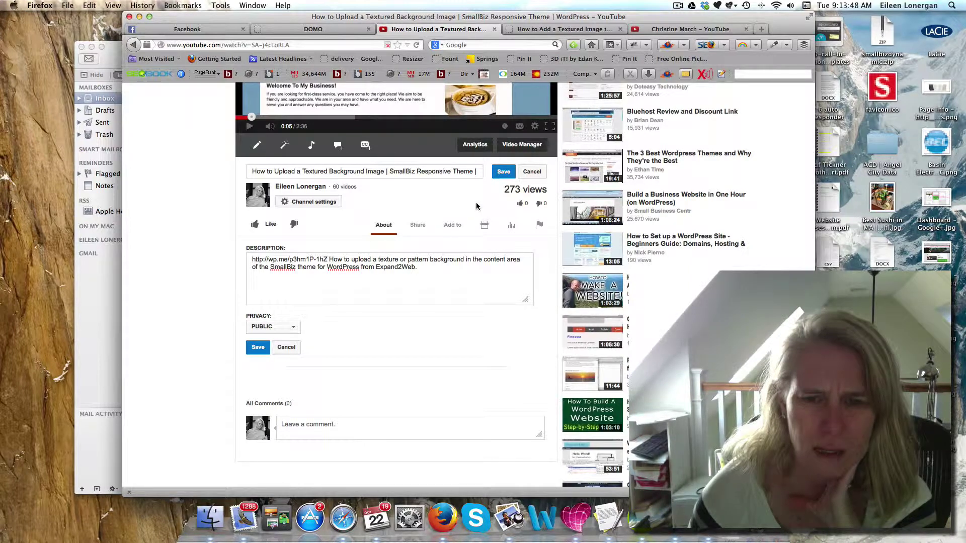
scroll(476, 206, up, 2)
scroll(476, 206, up, 1)
scroll(477, 206, up, 2)
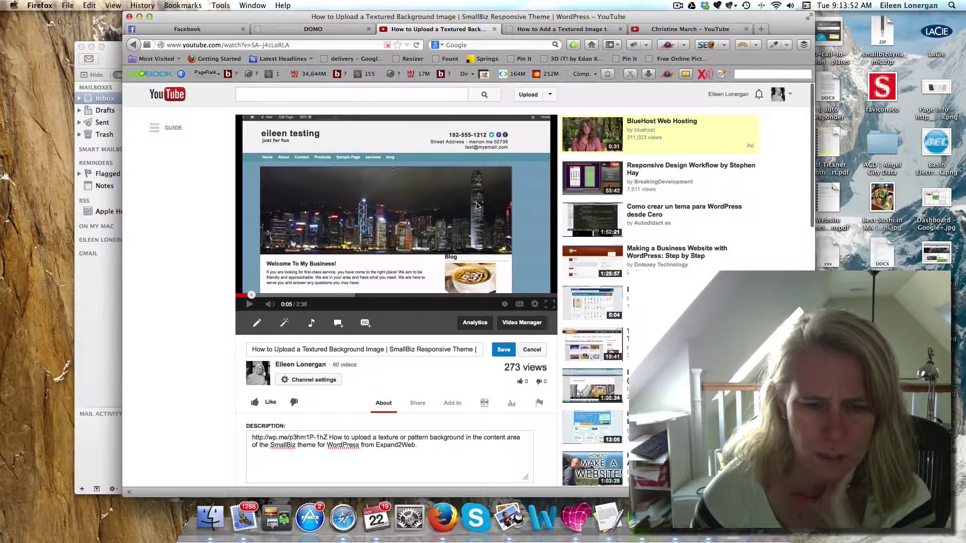
scroll(476, 206, down, 1)
scroll(476, 206, down, 1)
scroll(477, 207, down, 2)
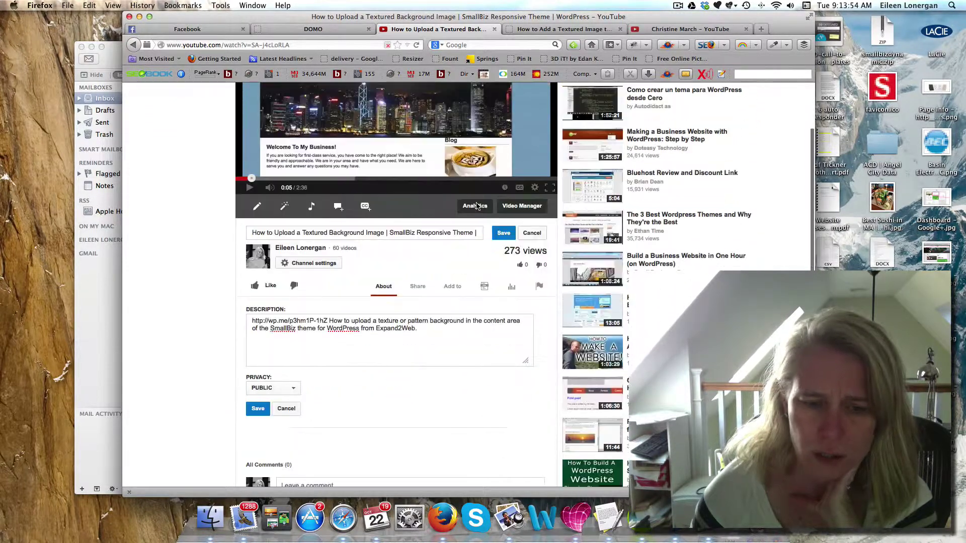
scroll(477, 207, down, 1)
scroll(453, 181, up, 2)
scroll(424, 149, up, 2)
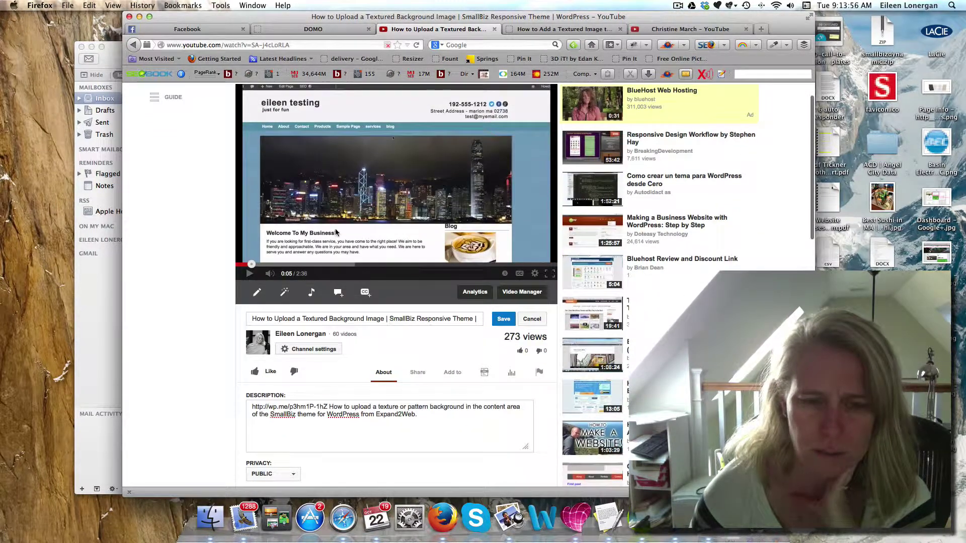
scroll(168, 284, up, 1)
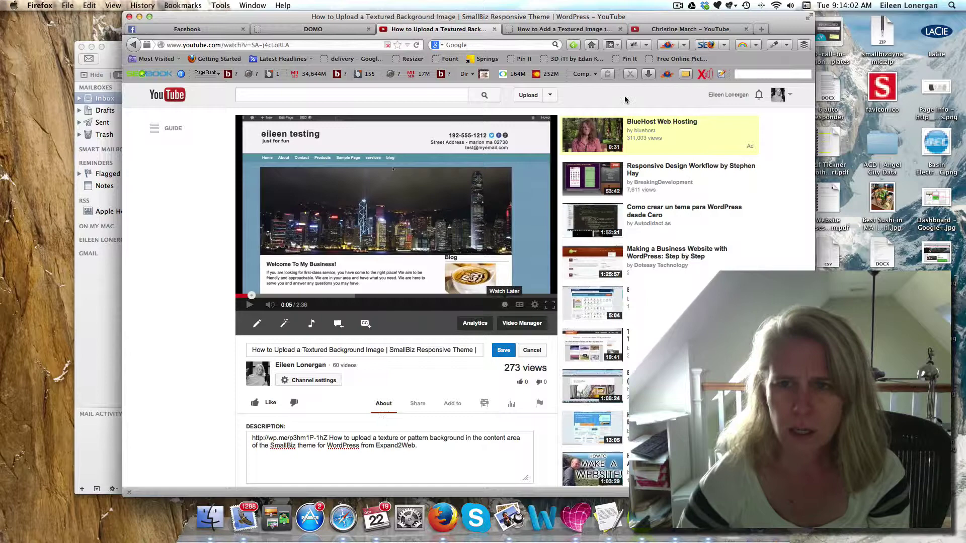
- Glance at the Christine March channel tab, then return to the video's editing page
click(660, 29)
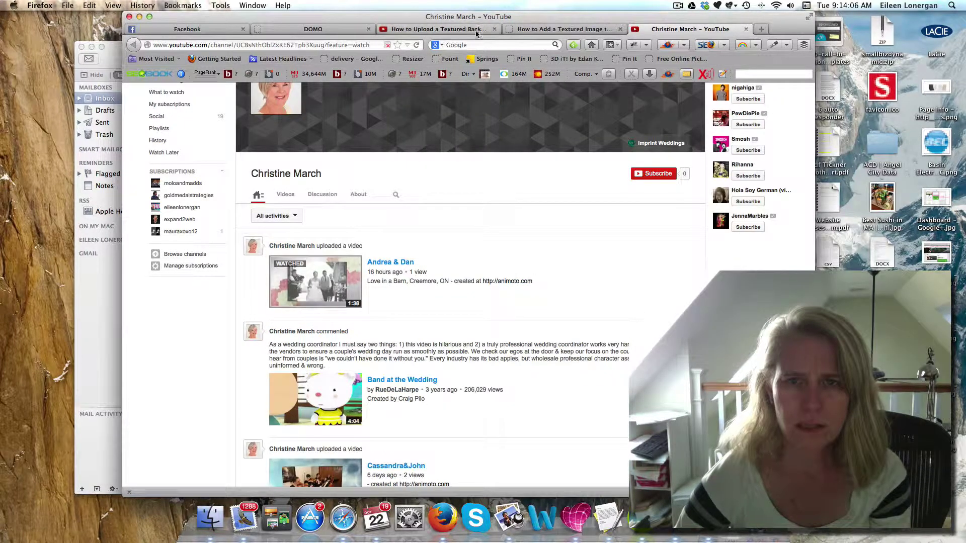
click(447, 30)
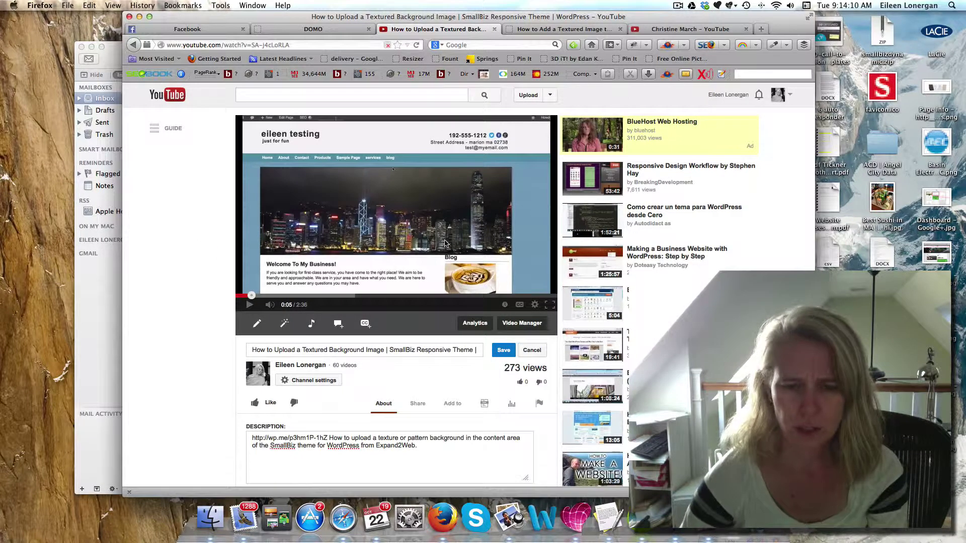
scroll(429, 368, down, 3)
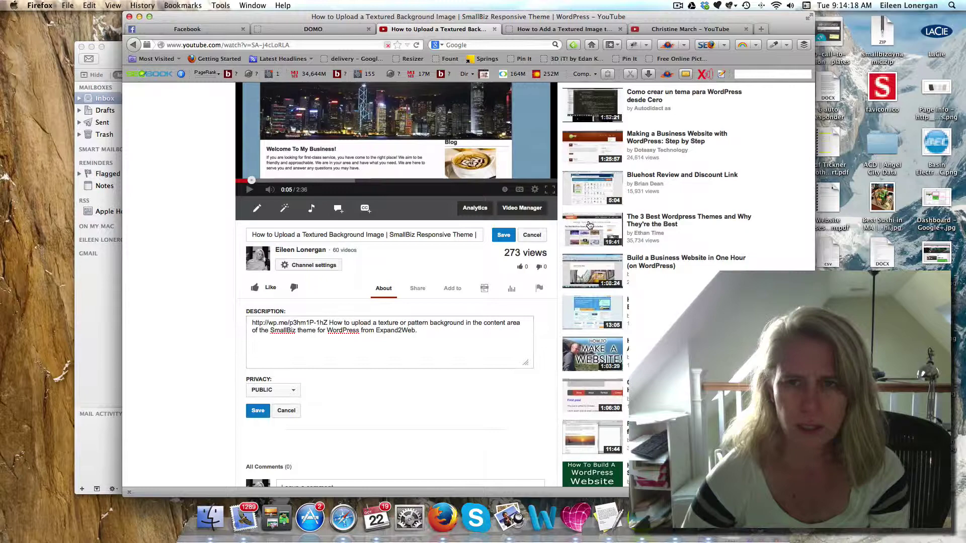
- Load imprintweddings.ca in a new tab, select the Cassandra & John gallery URL, and return to YouTube
key(super+t)
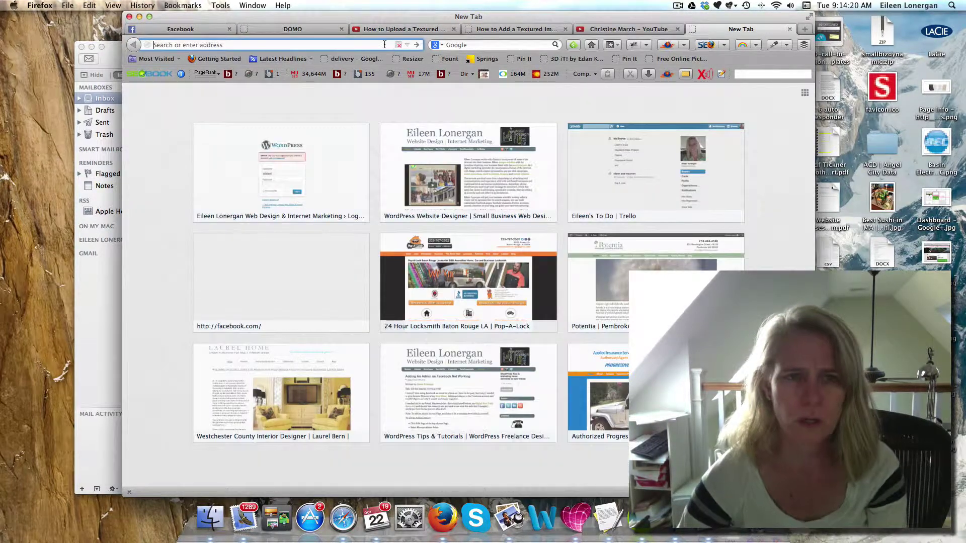
text(e)
key(BackSpace)
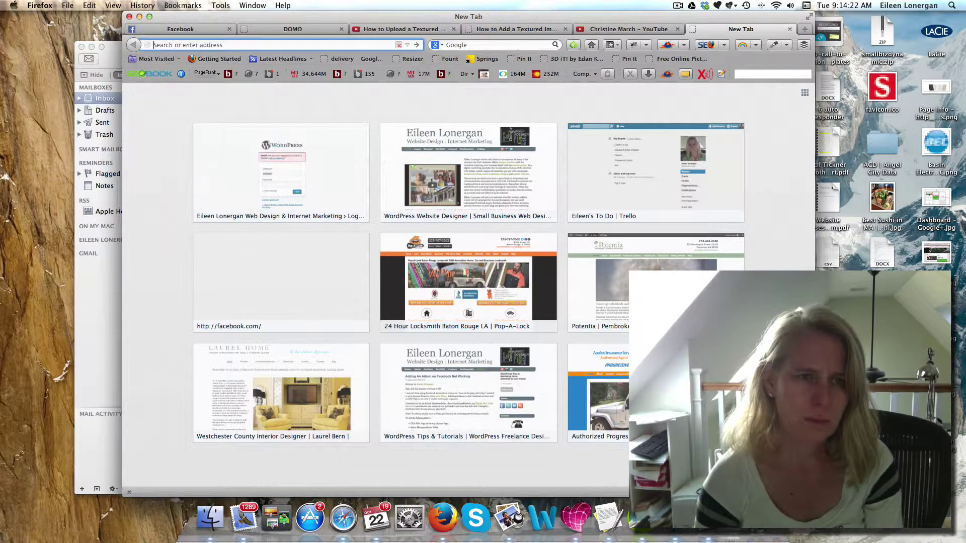
text(imprintweddings.ca/)
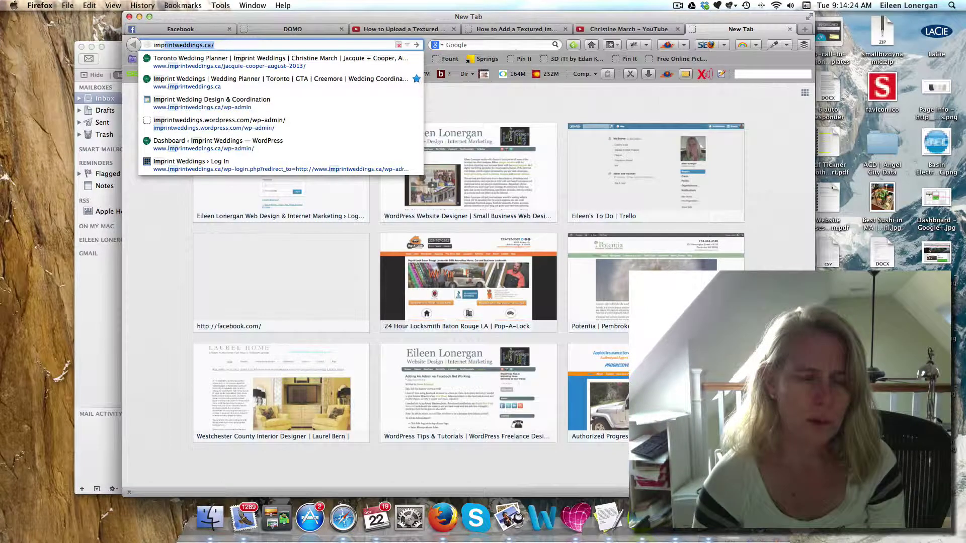
key(Return)
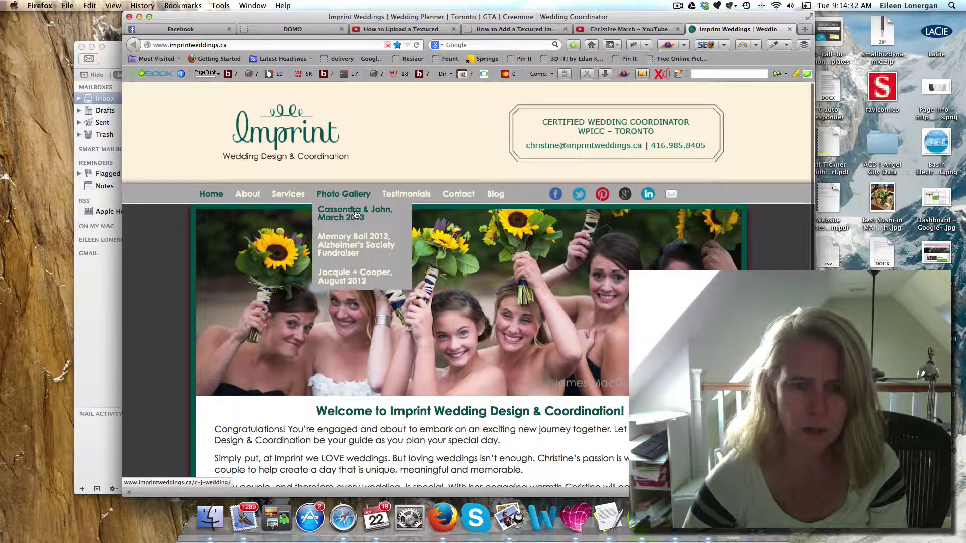
click(356, 215)
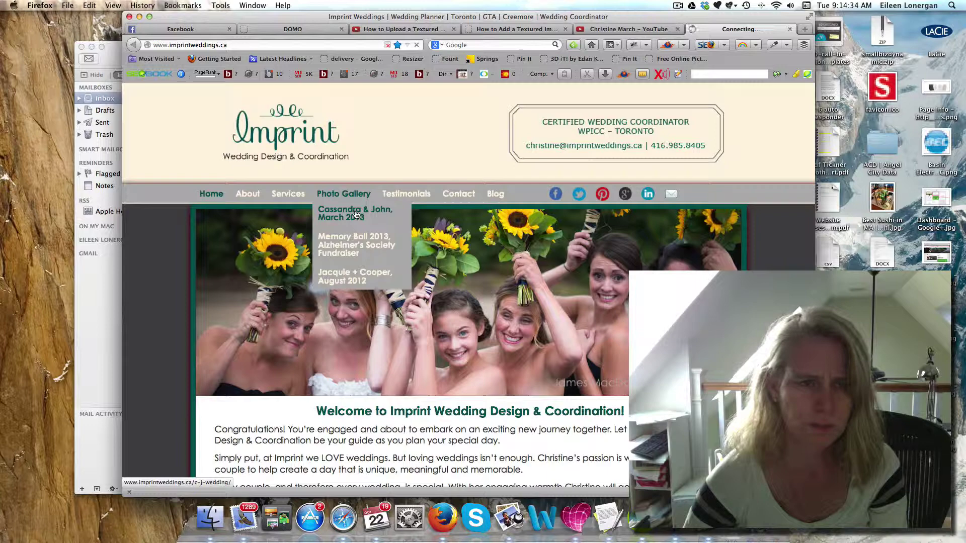
click(283, 45)
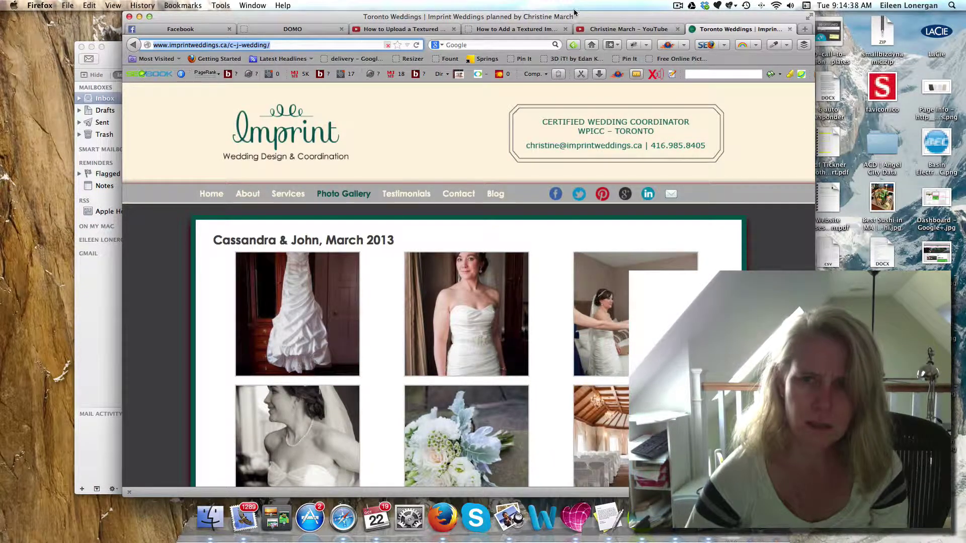
click(404, 29)
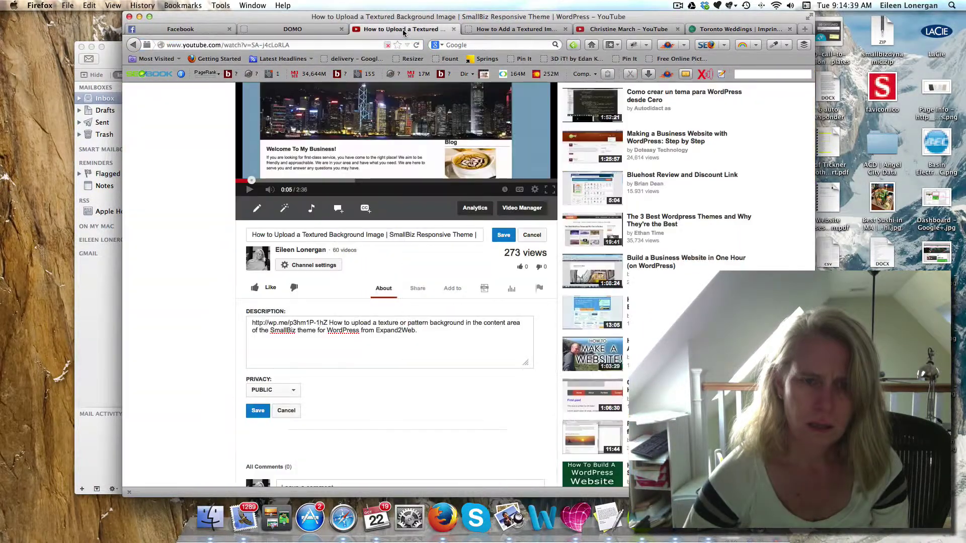
- Paste the gallery link at the end of the description, then delete it again
click(434, 338)
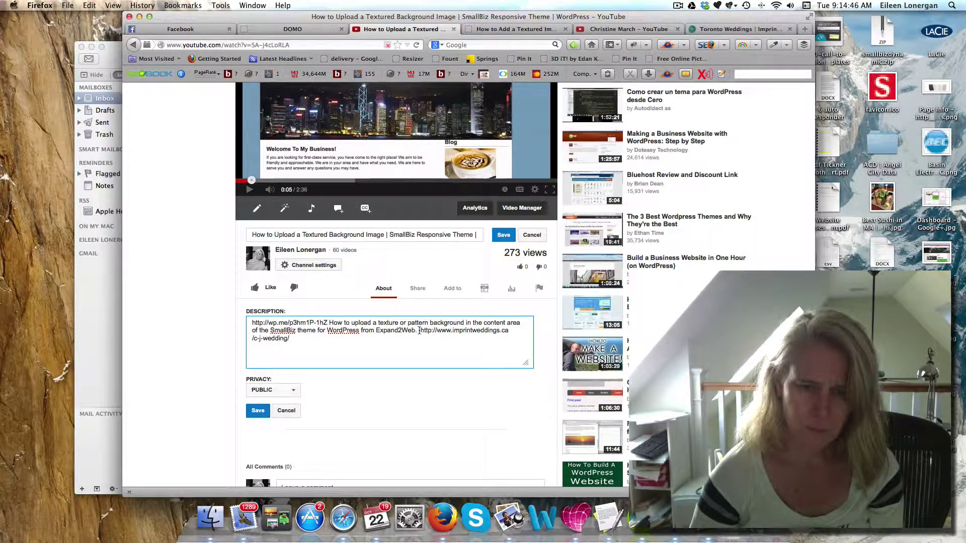
drag(419, 330, 425, 338)
key(BackSpace)
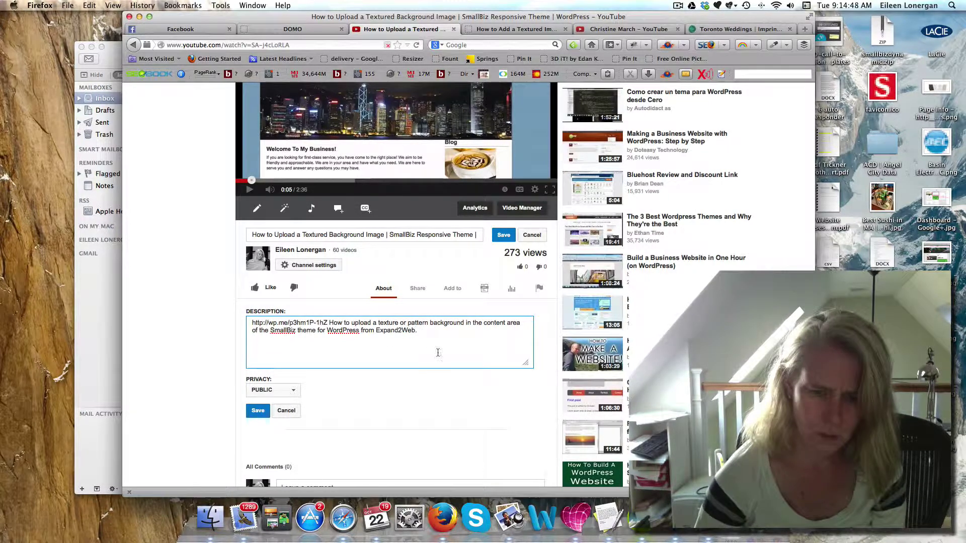
- Return to the browser and drag its window down to uncover the Mail inbox
key(super+shift+2)
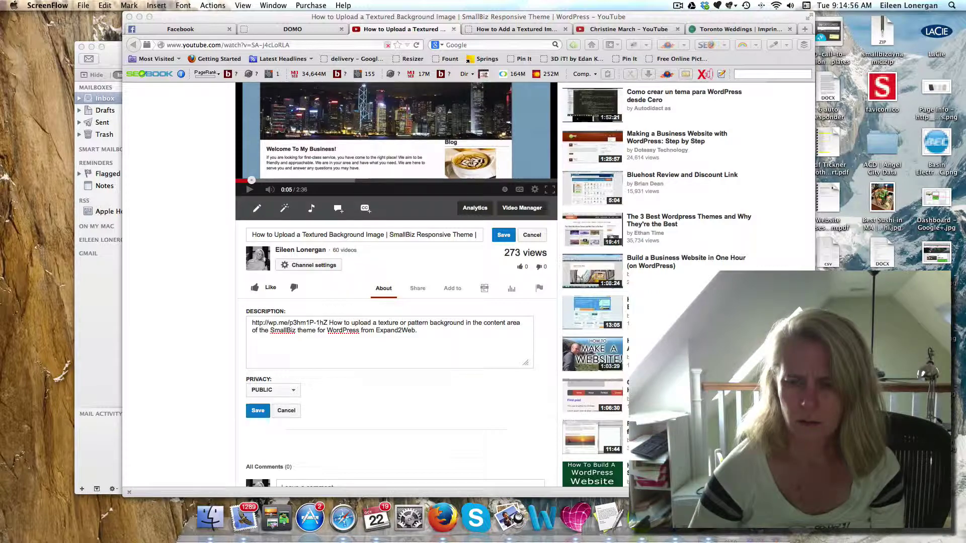
key(super+Tab)
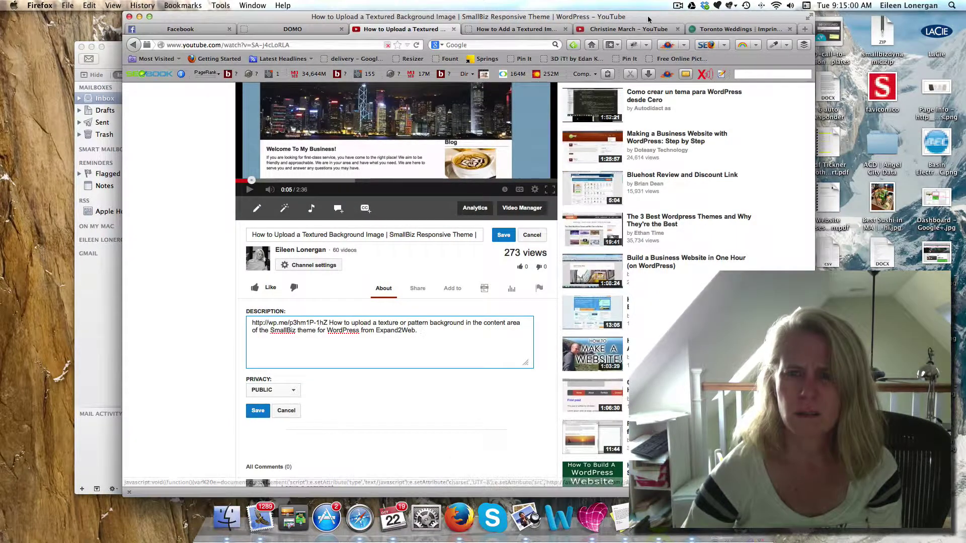
mouse_move(528, 16)
mouse_down()
mouse_move(613, 257)
mouse_move(590, 171)
mouse_up()
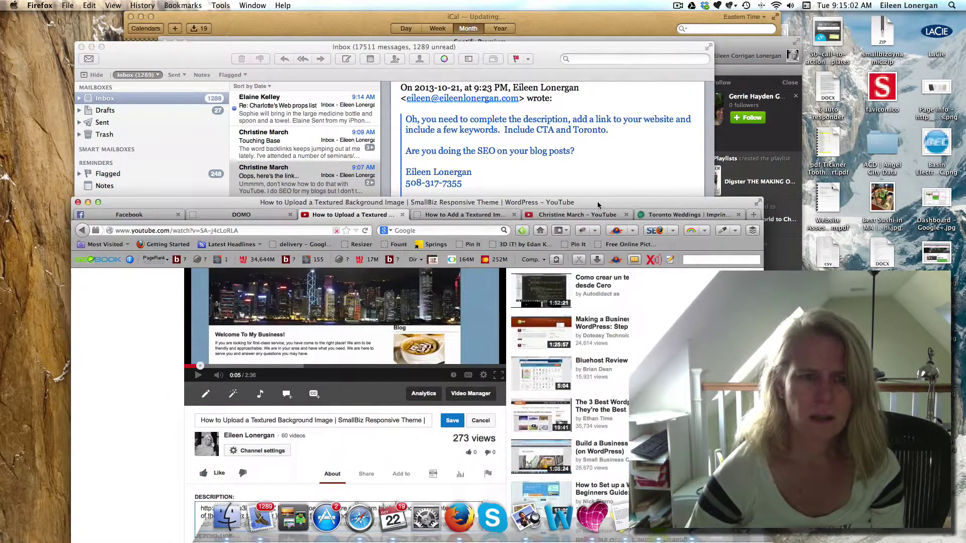